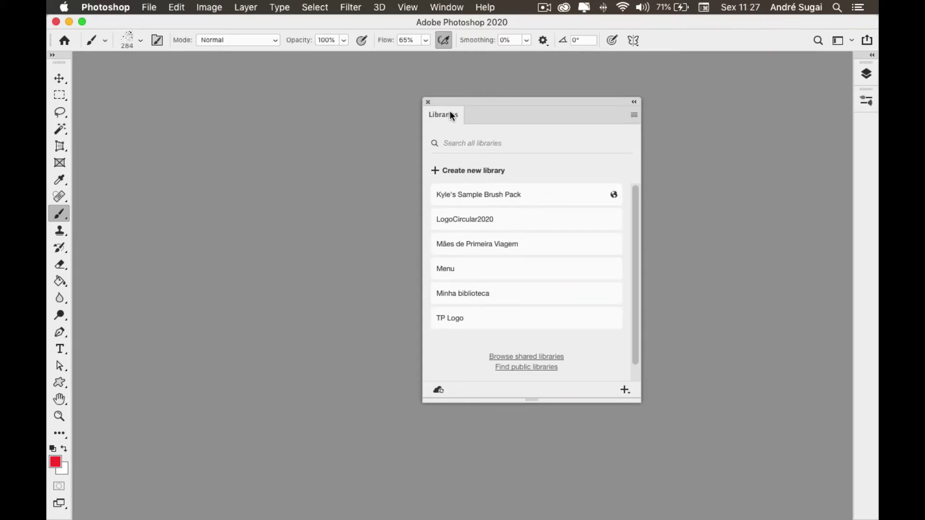
- Open Kyle's Sample Brush Pack library and select its Cubist Color brush from MAX 2019
{"action": "left_click", "coordinate": [450, 6]}
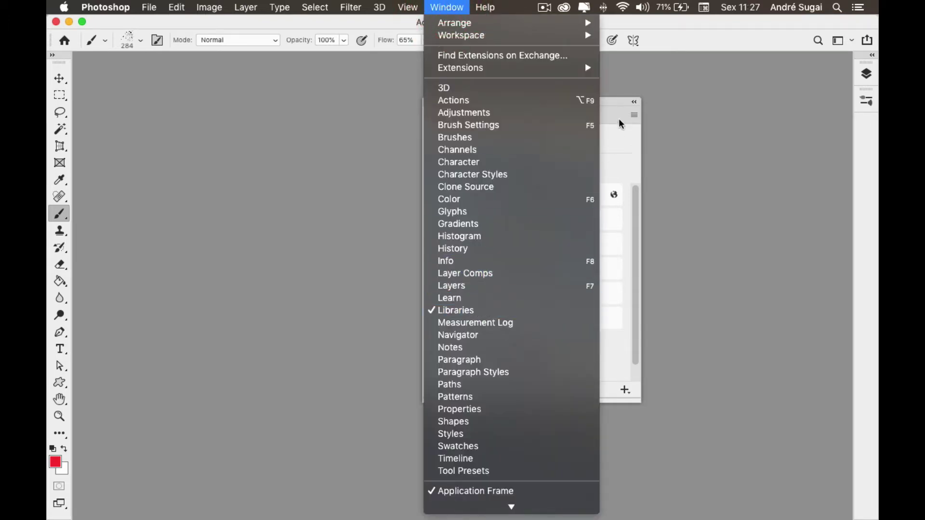
{"action": "left_click", "coordinate": [617, 103]}
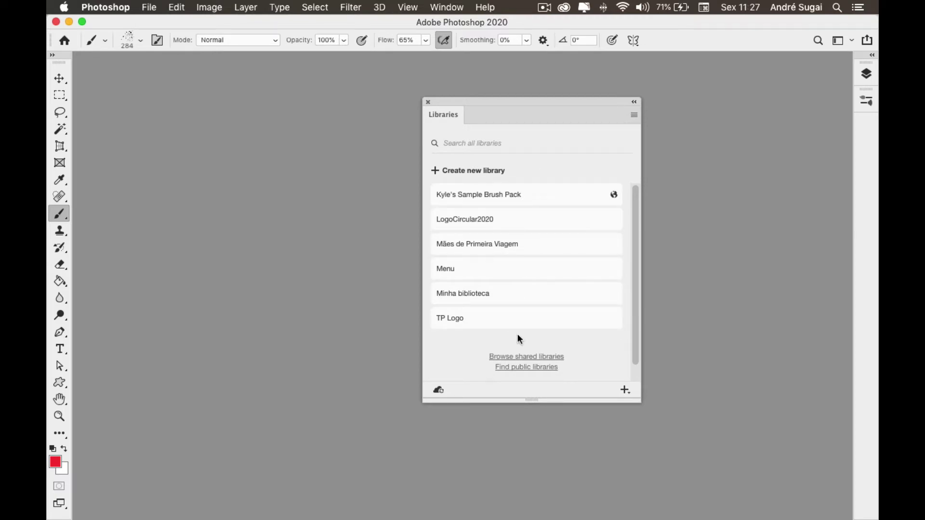
{"action": "left_click", "coordinate": [525, 196]}
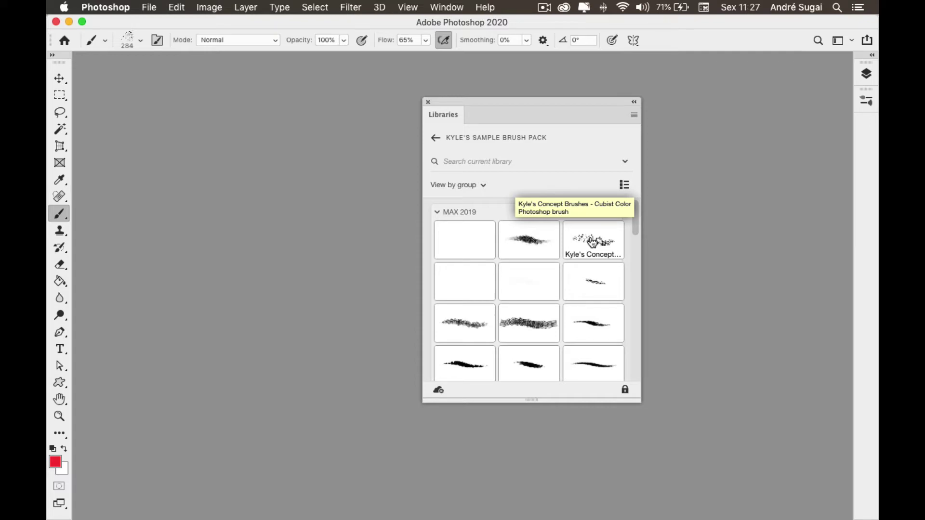
{"action": "left_click", "coordinate": [592, 242]}
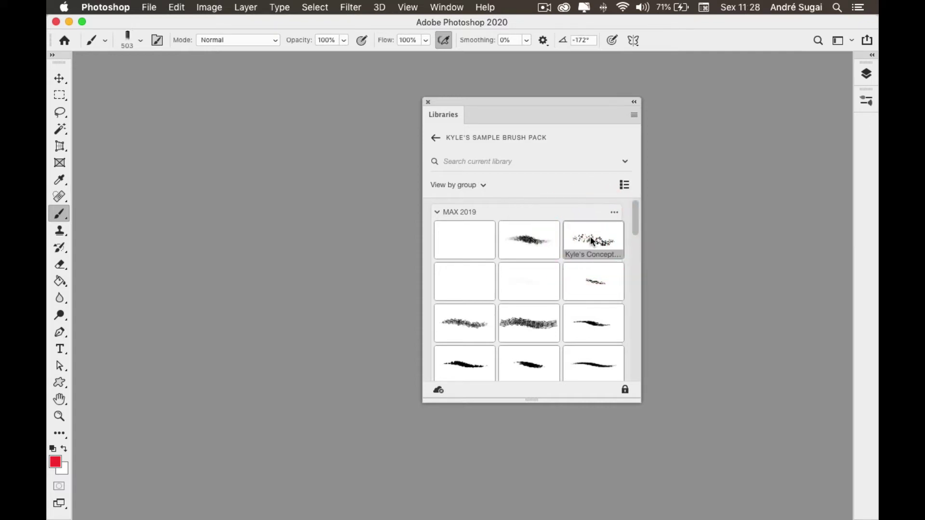
- Bring up the Cubist Color brush's Copy to destinations, then back out of them
{"action": "right_click", "coordinate": [591, 240]}
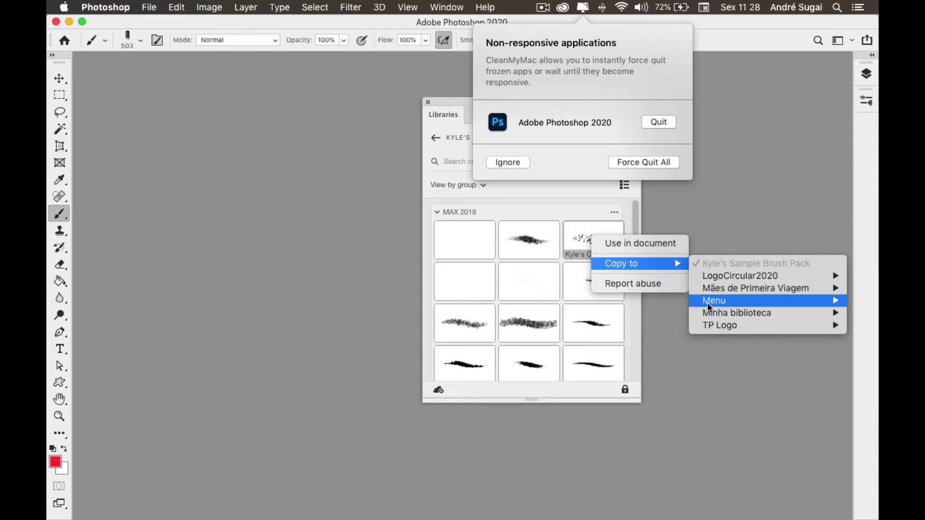
{"action": "mouse_move", "coordinate": [755, 287]}
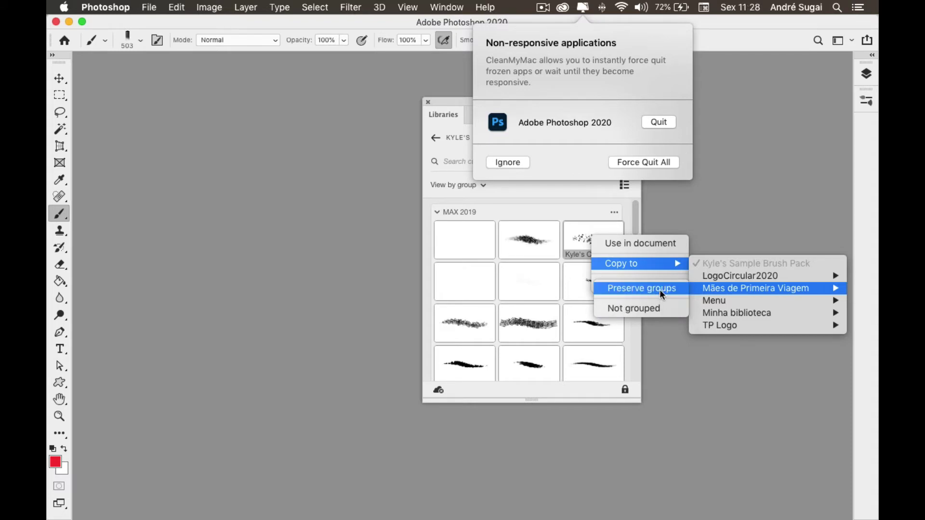
{"action": "mouse_move", "coordinate": [636, 263]}
{"action": "left_click", "coordinate": [661, 293]}
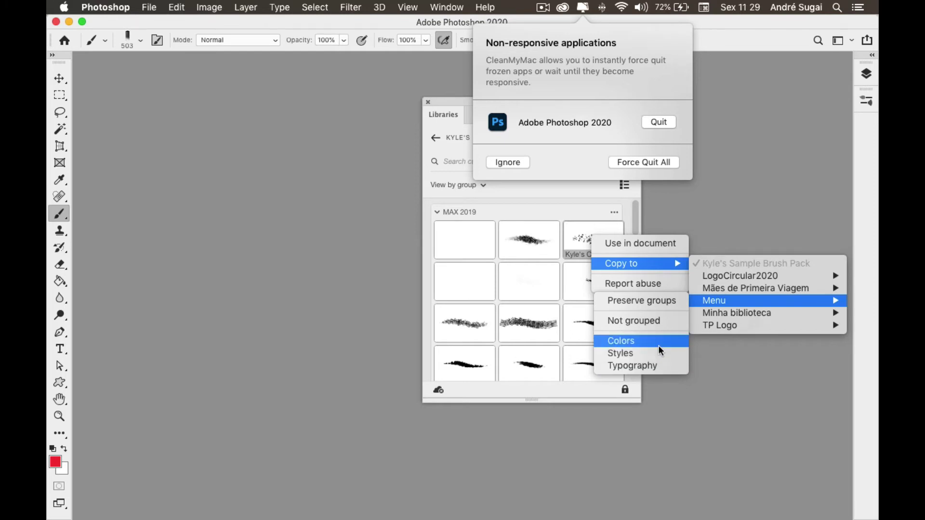
{"action": "mouse_move", "coordinate": [720, 326]}
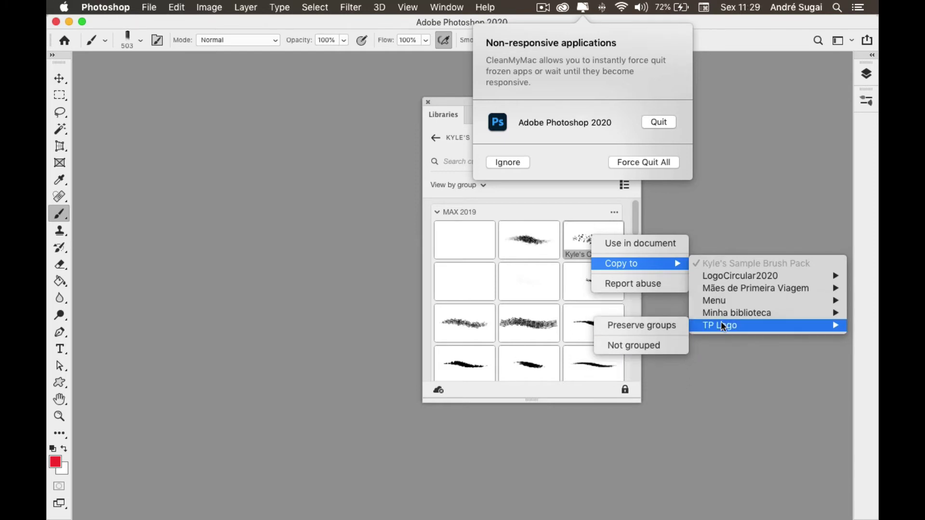
- Copy Cubist Color to TP Logo with groups preserved, then open TP Logo to verify it
{"action": "left_click", "coordinate": [668, 327]}
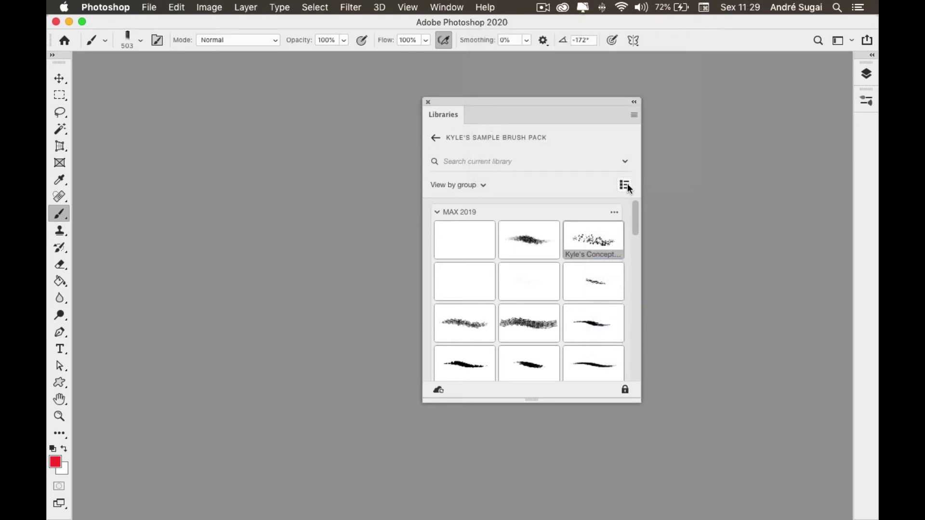
{"action": "left_click", "coordinate": [436, 139]}
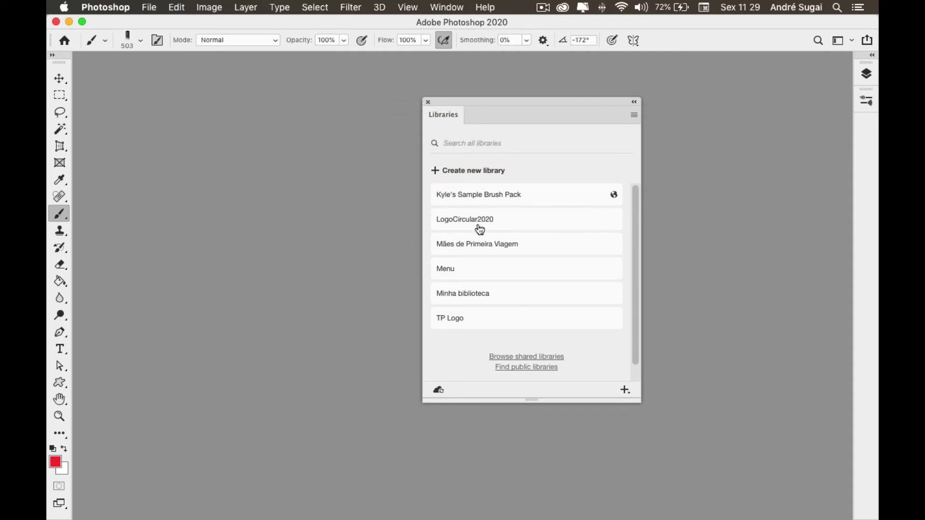
{"action": "left_click", "coordinate": [457, 321]}
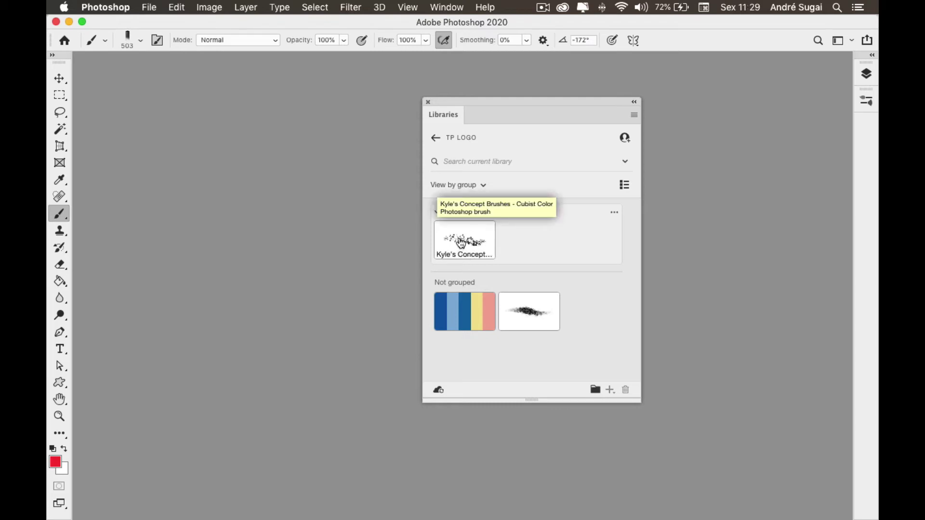
- Reopen Kyle's Sample Brush Pack, select the Bubble Burst brush, and show its copy options
{"action": "left_click", "coordinate": [435, 139]}
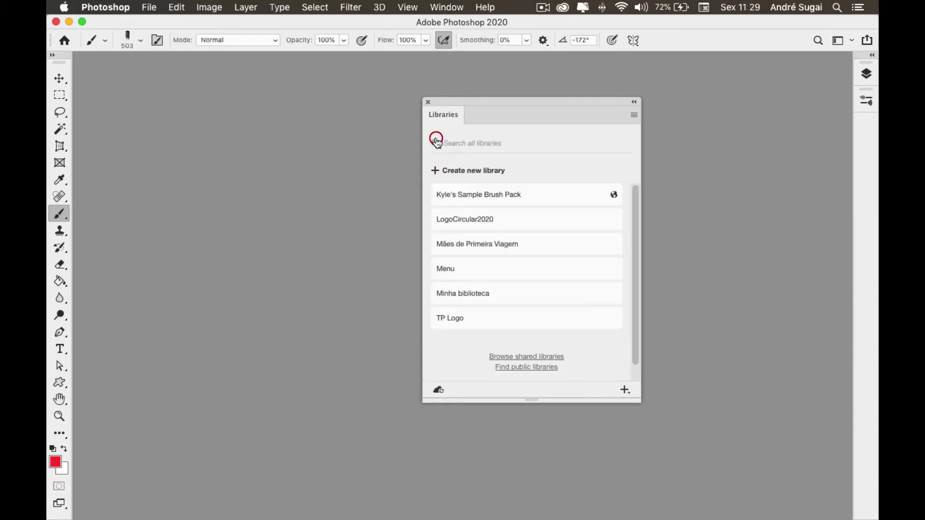
{"action": "left_click", "coordinate": [460, 195]}
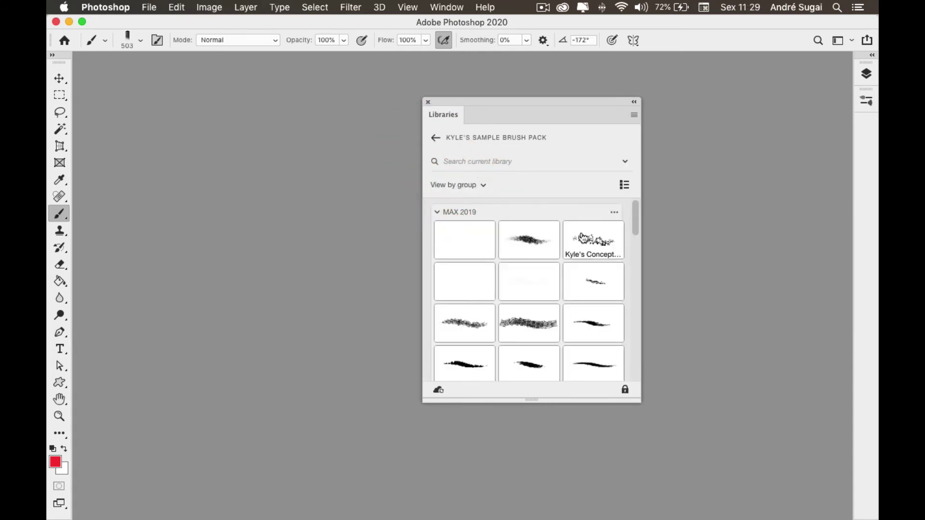
{"action": "left_click", "coordinate": [527, 242]}
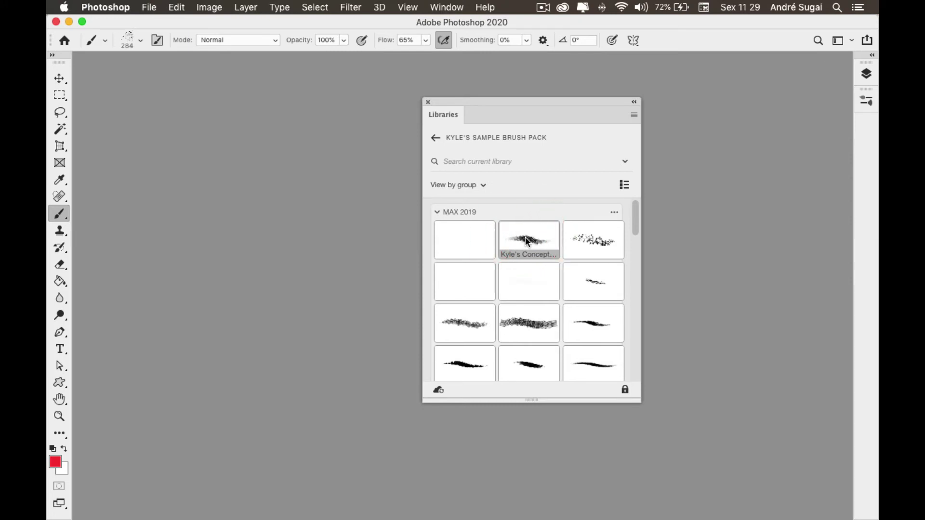
{"action": "right_click", "coordinate": [527, 242]}
{"action": "mouse_move", "coordinate": [556, 264]}
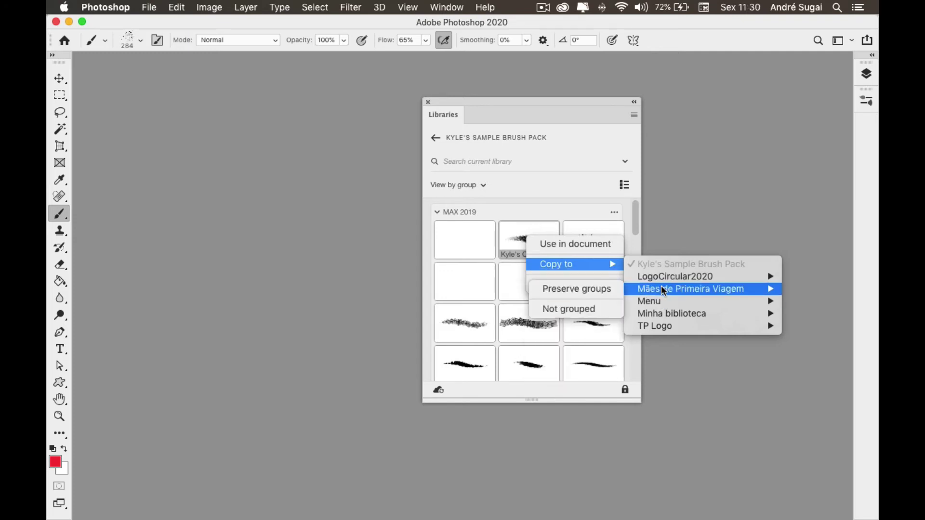
{"action": "mouse_move", "coordinate": [671, 314]}
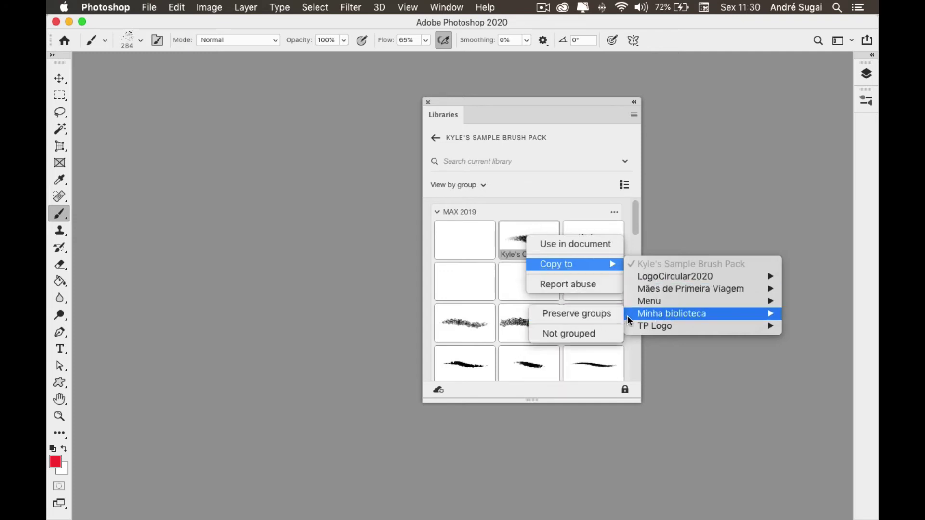
- Copy Bubble Burst ungrouped to Minha biblioteca, check it under Not grouped, and return to all libraries
{"action": "left_click", "coordinate": [565, 333]}
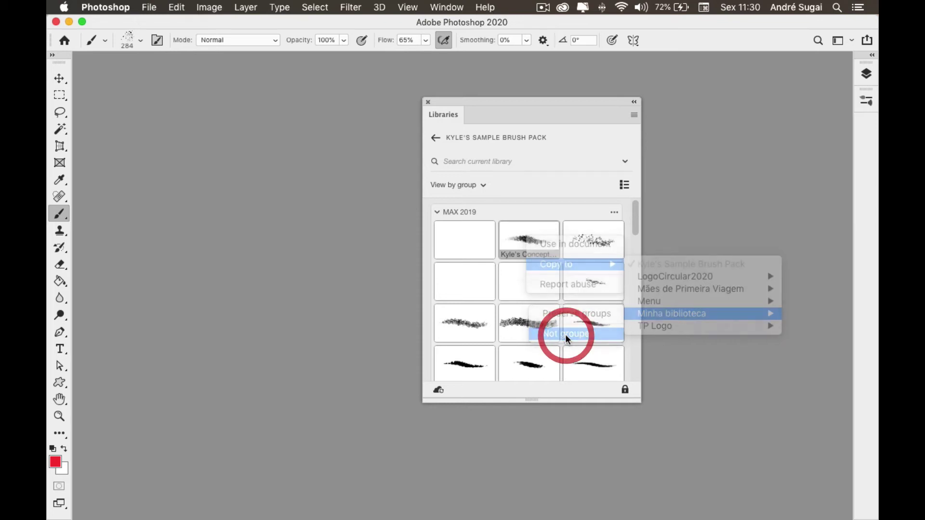
{"action": "left_click", "coordinate": [442, 140]}
{"action": "left_click", "coordinate": [471, 298]}
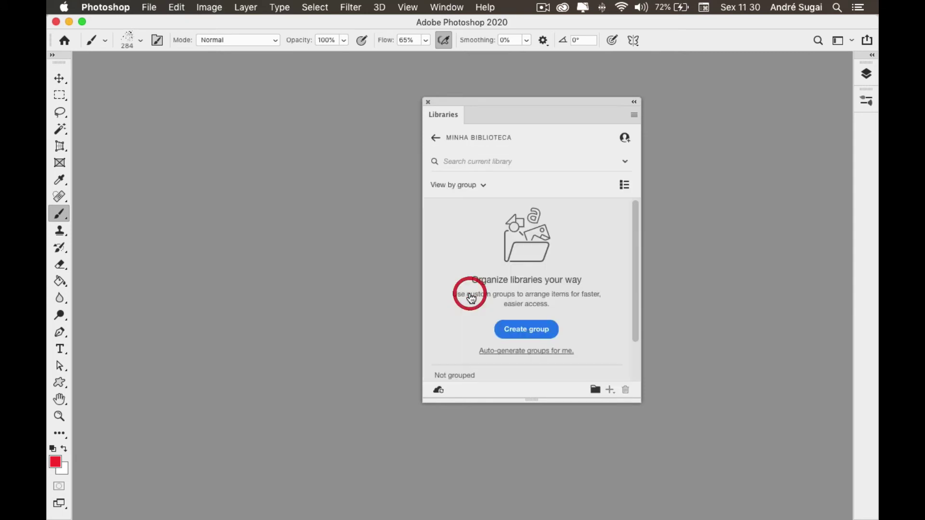
{"action": "scroll", "coordinate": [502, 334], "scroll_direction": "down", "scroll_amount": 2}
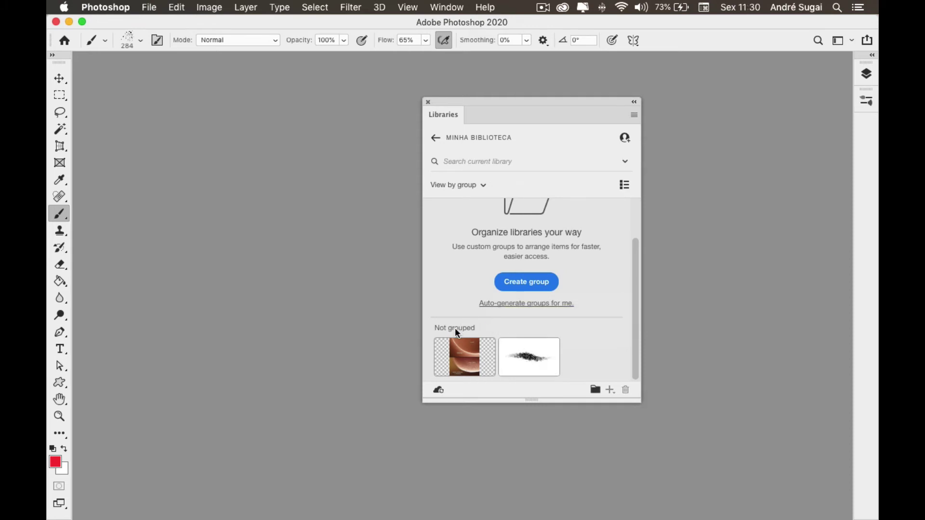
{"action": "left_click", "coordinate": [435, 138]}
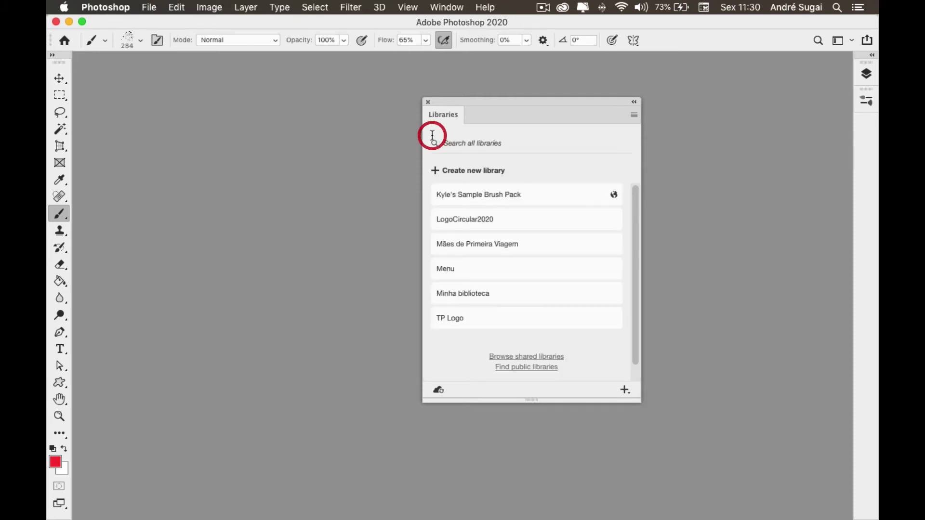
- From Kyle's Sample Brush Pack, copy the crosshatch brush into LogoCircular2020's Cores group
{"action": "left_click", "coordinate": [560, 202]}
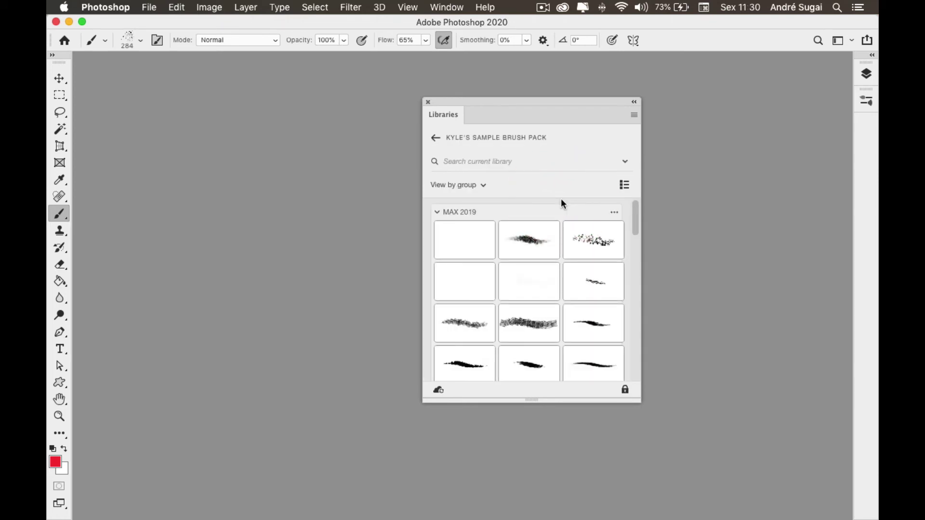
{"action": "right_click", "coordinate": [522, 321]}
{"action": "mouse_move", "coordinate": [567, 342]}
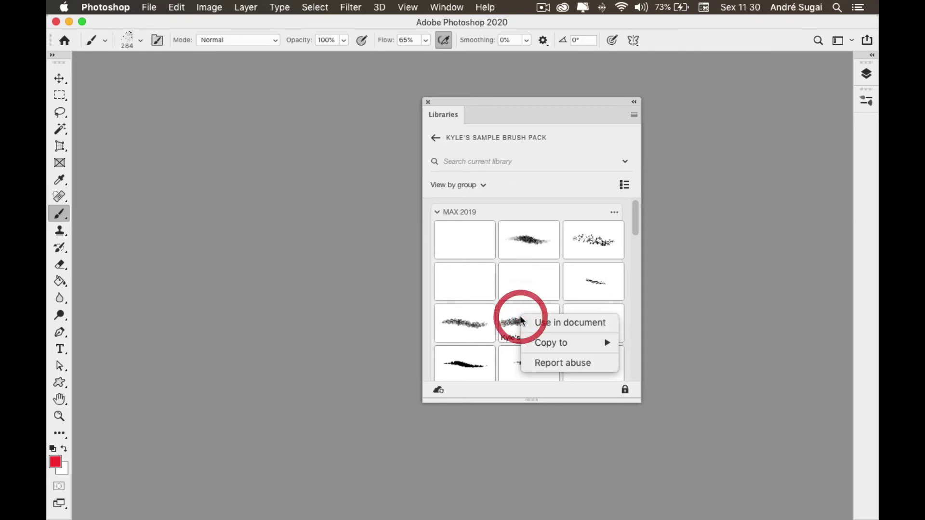
{"action": "mouse_move", "coordinate": [669, 355]}
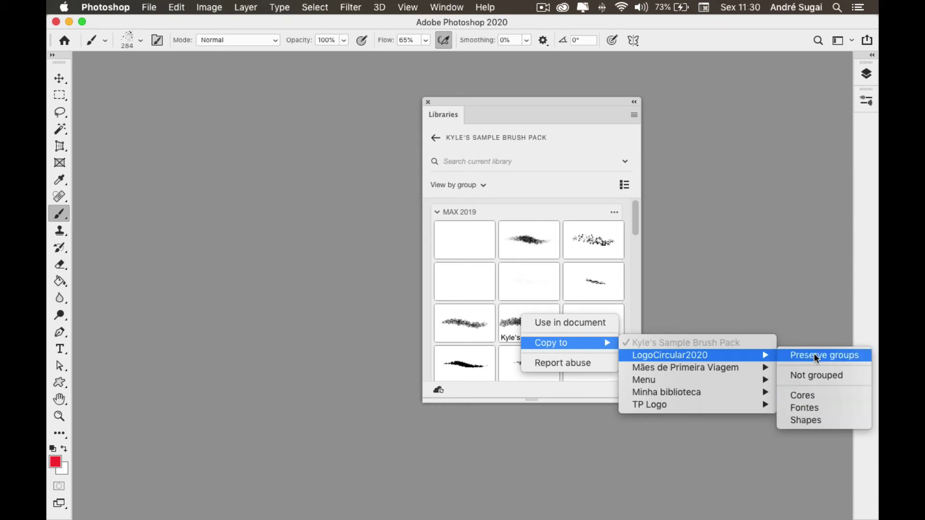
{"action": "left_click", "coordinate": [808, 396]}
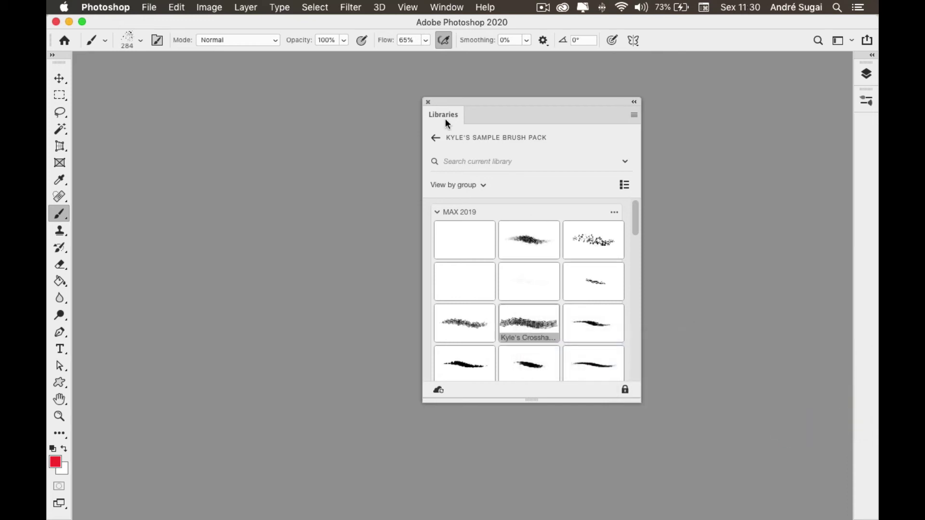
- Go back to all libraries and open LogoCircular2020 to see the crosshatch brush in Cores
{"action": "left_click", "coordinate": [435, 137]}
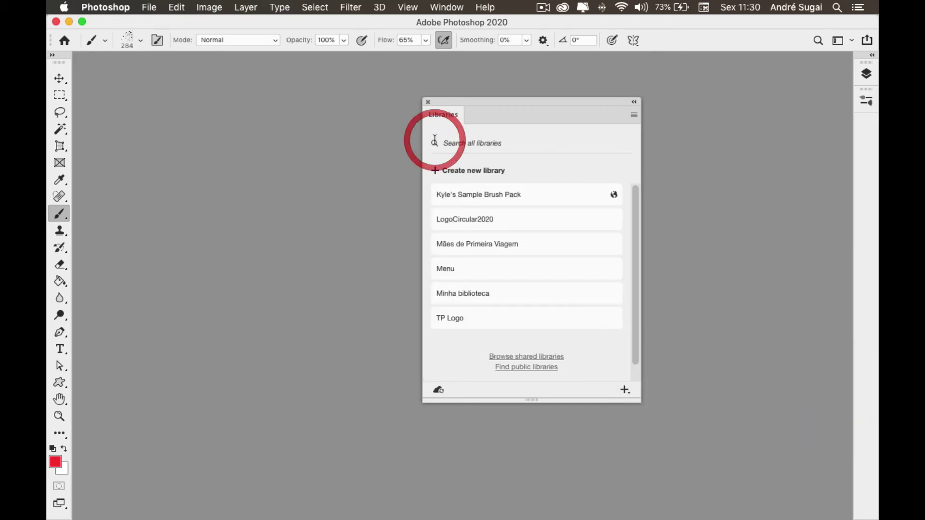
{"action": "left_click", "coordinate": [457, 221]}
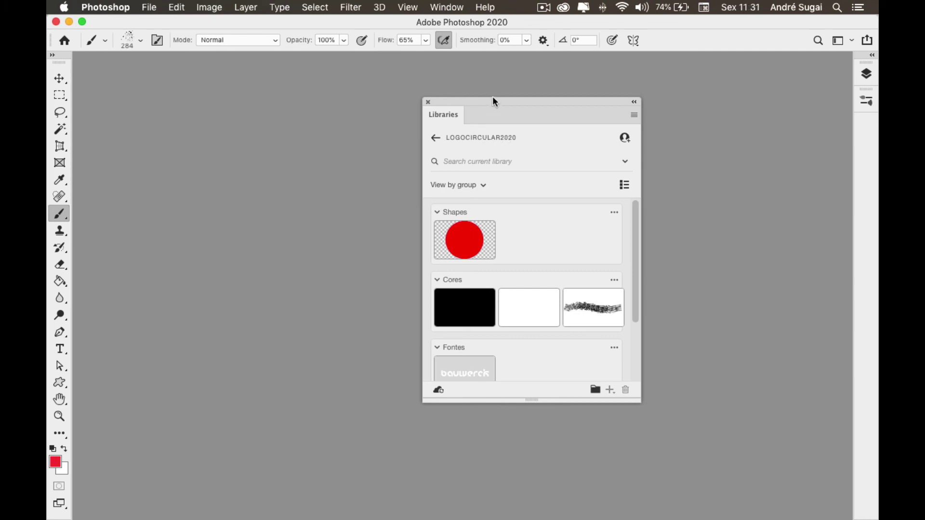
- Drag the Libraries panel by its title bar up and to the left
{"action": "mouse_move", "coordinate": [492, 101]}
{"action": "left_mouse_down"}
{"action": "mouse_move", "coordinate": [447, 152]}
{"action": "mouse_move", "coordinate": [435, 86]}
{"action": "left_mouse_up"}
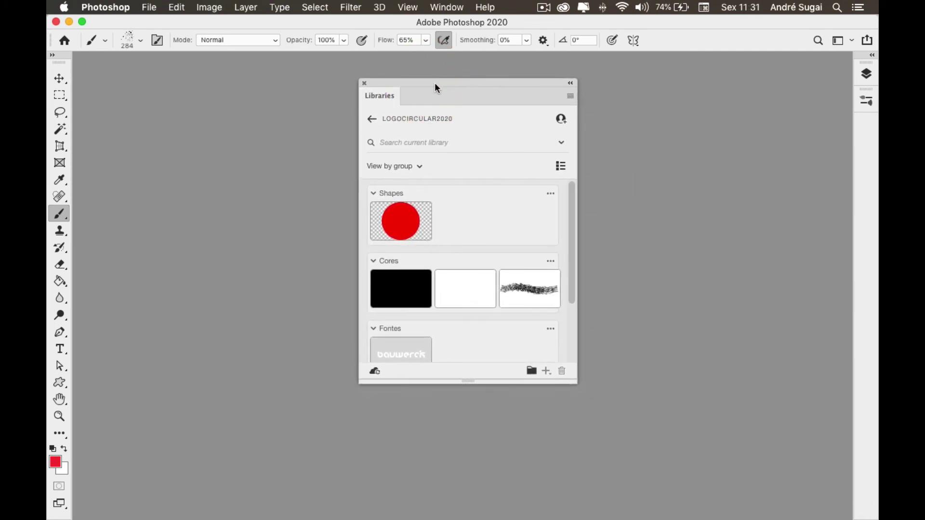